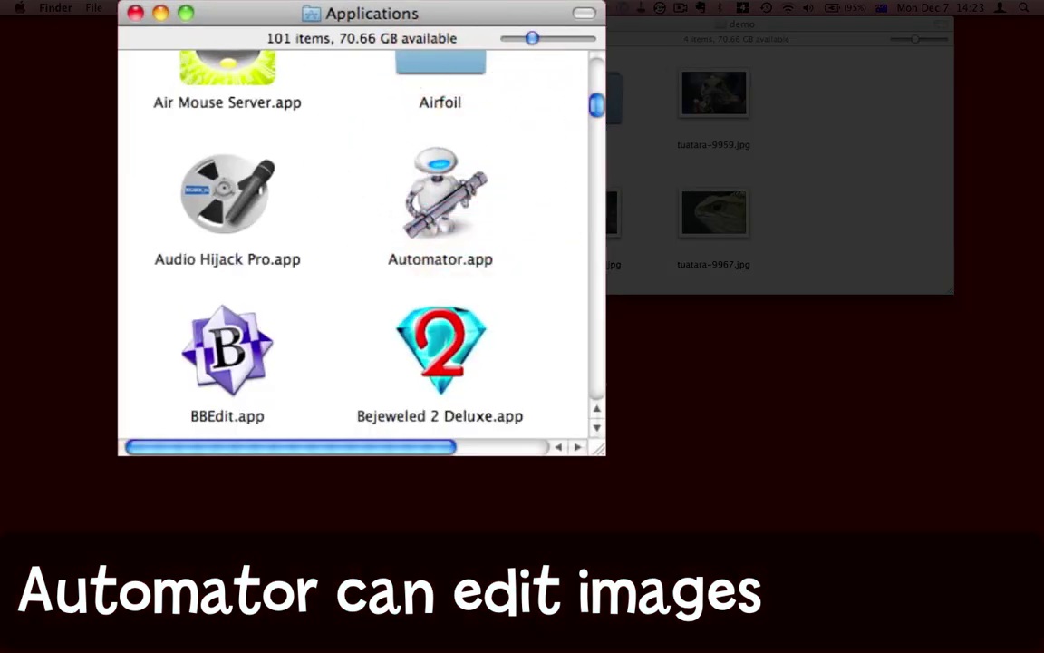
# Step: Launch Automator and start a new workflow from the Image Capture Plugin template
pyautogui.doubleClick(409, 136)
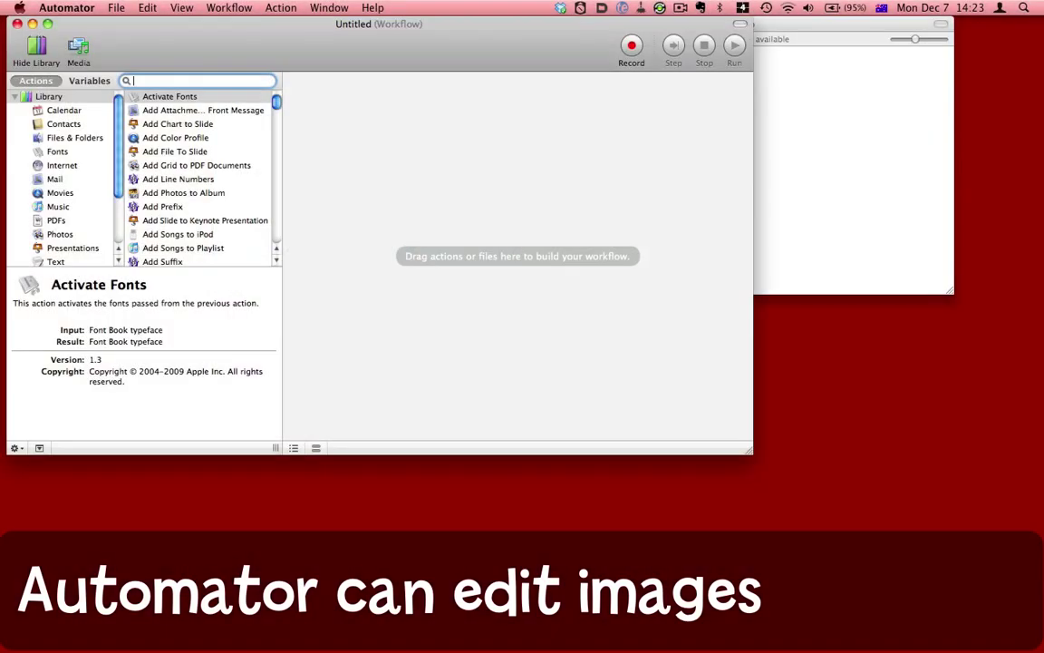
pyautogui.moveTo(187, 30); pyautogui.dragTo(184, 32)
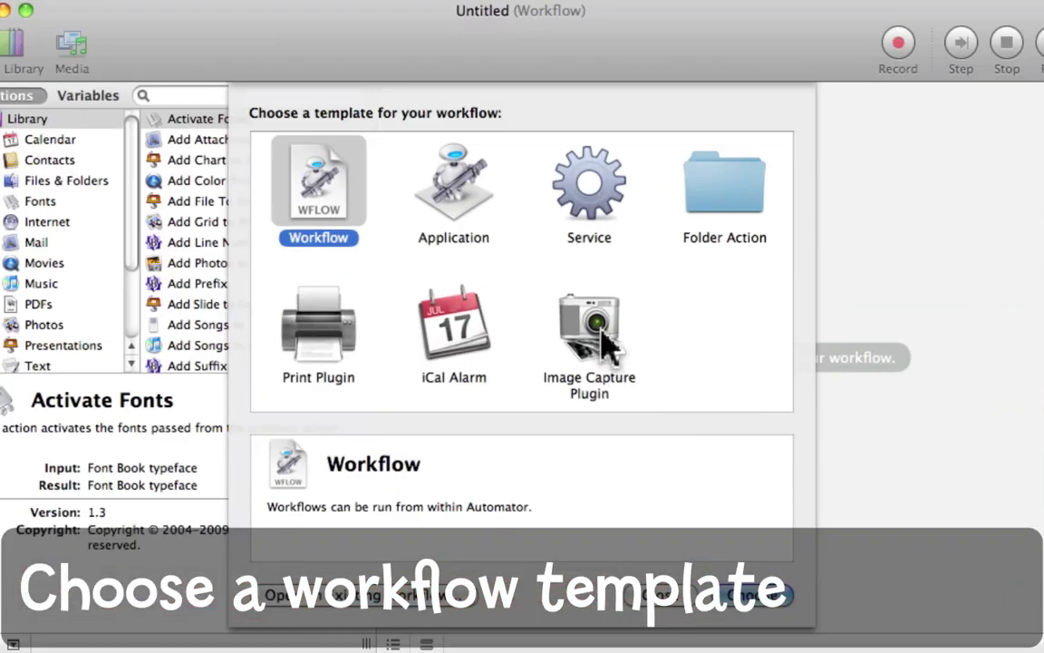
pyautogui.click(601, 331)
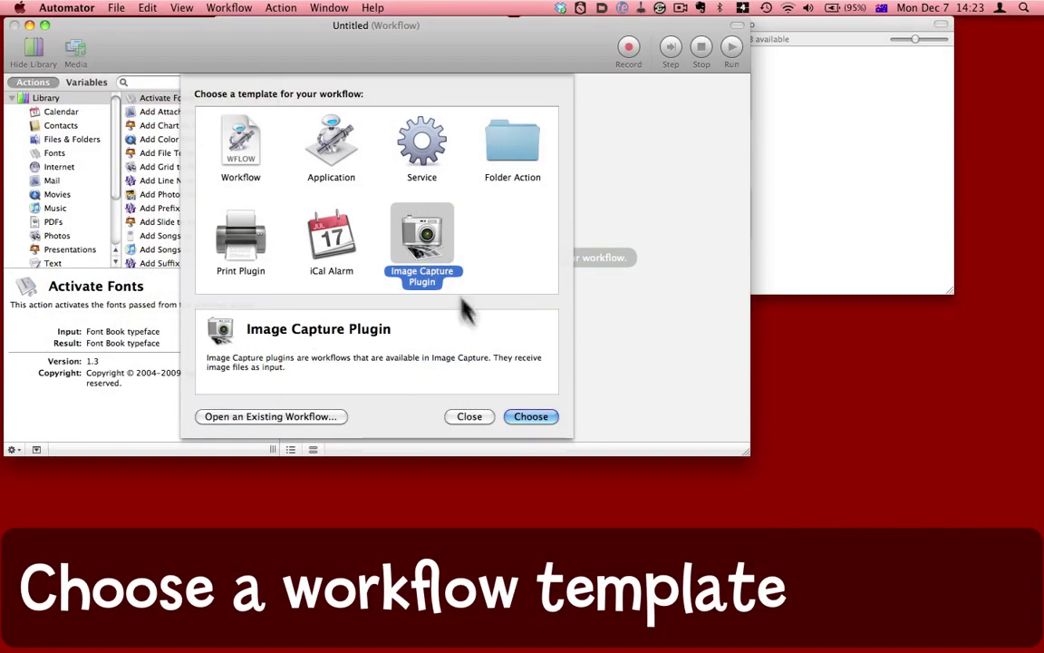
pyautogui.click(533, 419)
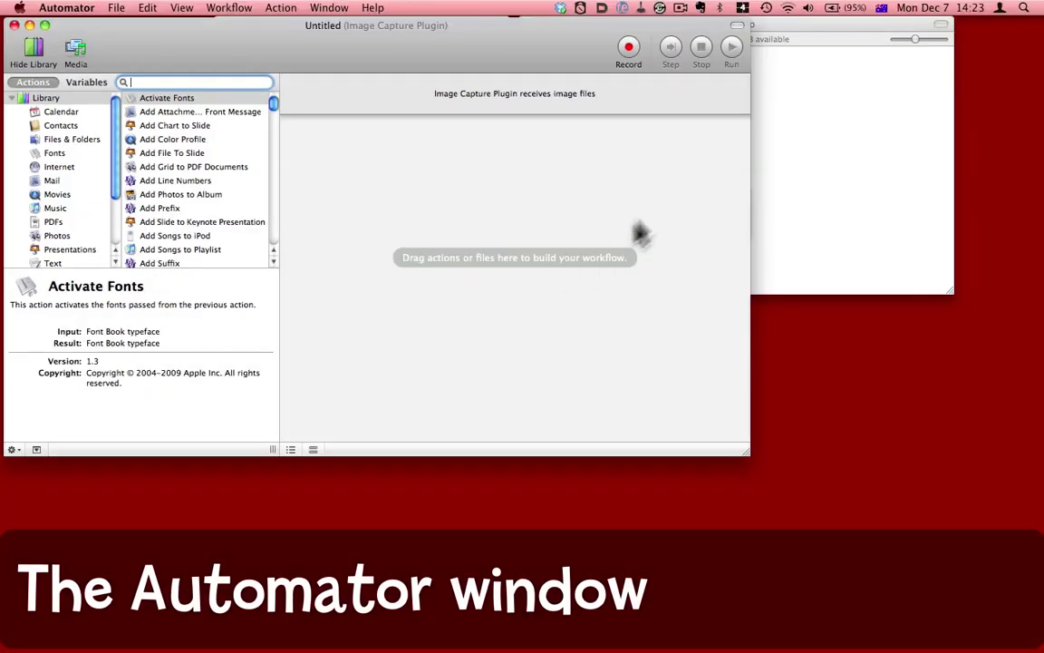
# Step: Add tuatara-9959.jpg, tuatara-9964.jpg and tuatara-9967.jpg from the Finder's demo folder to the empty workflow as its input files
pyautogui.click(835, 37)
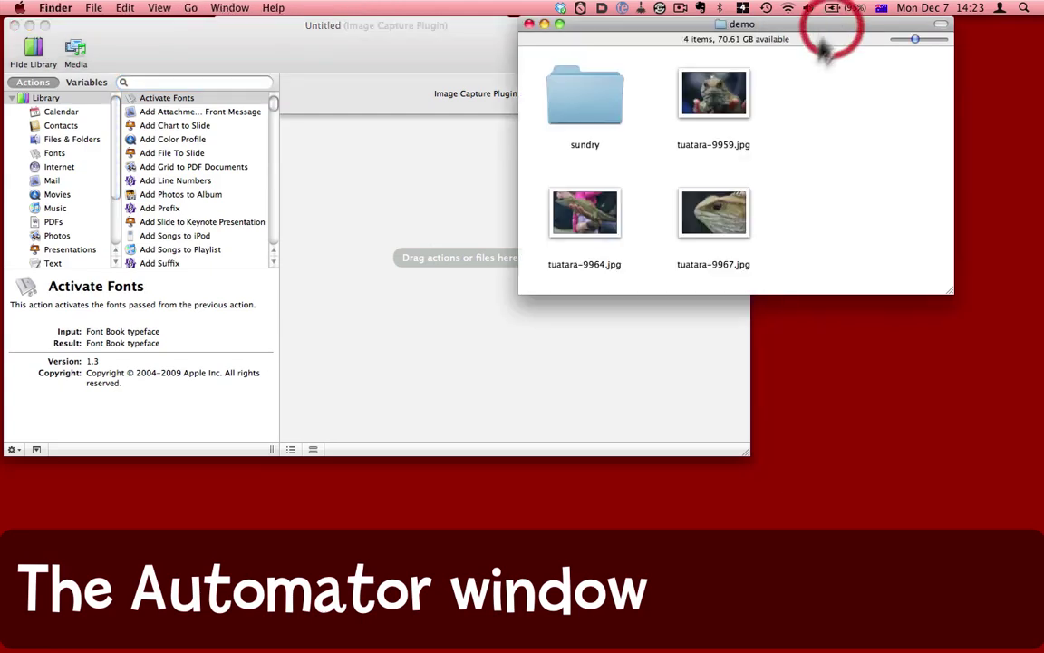
pyautogui.click(711, 100)
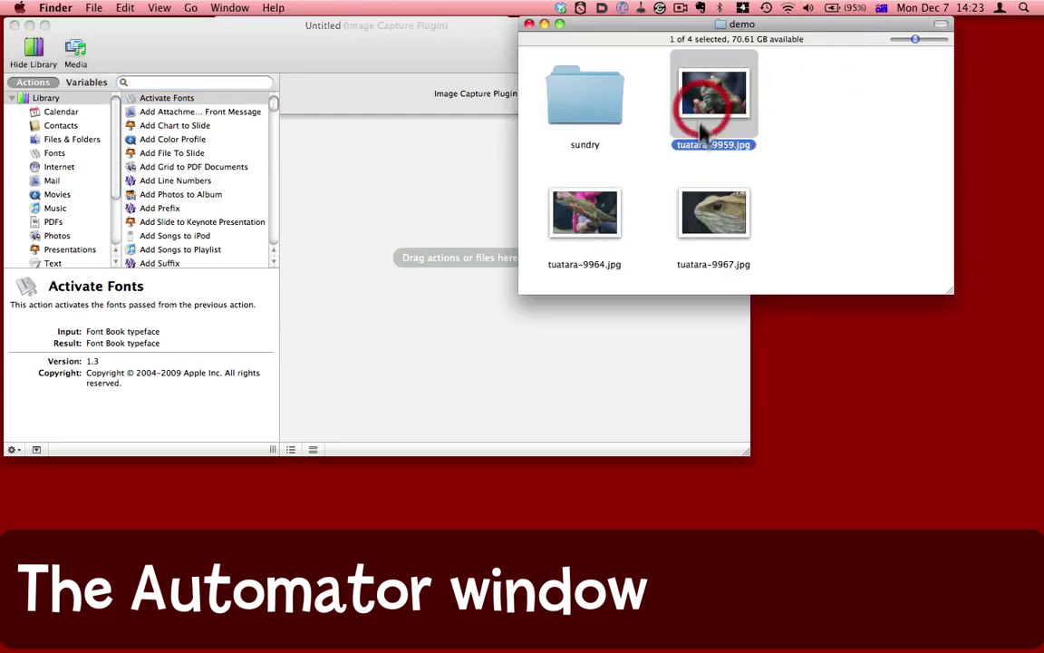
pyautogui.keyDown('super'); pyautogui.click(721, 210); pyautogui.keyUp('super')
pyautogui.keyDown('super'); pyautogui.click(603, 222); pyautogui.keyUp('super')
pyautogui.moveTo(606, 223); pyautogui.dragTo(460, 231)
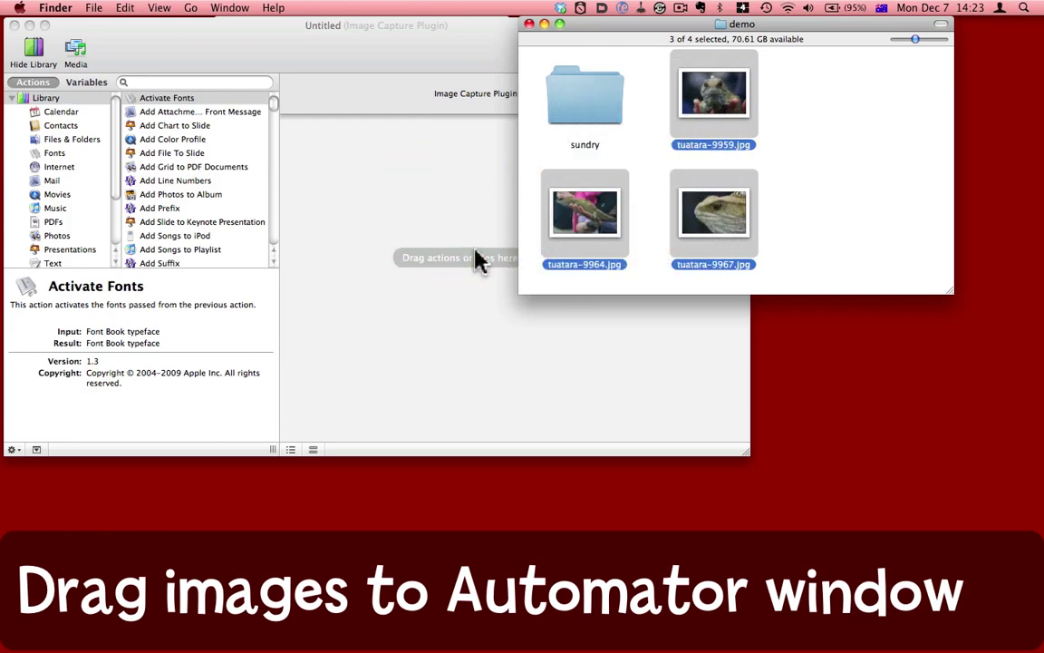
pyautogui.click(464, 41)
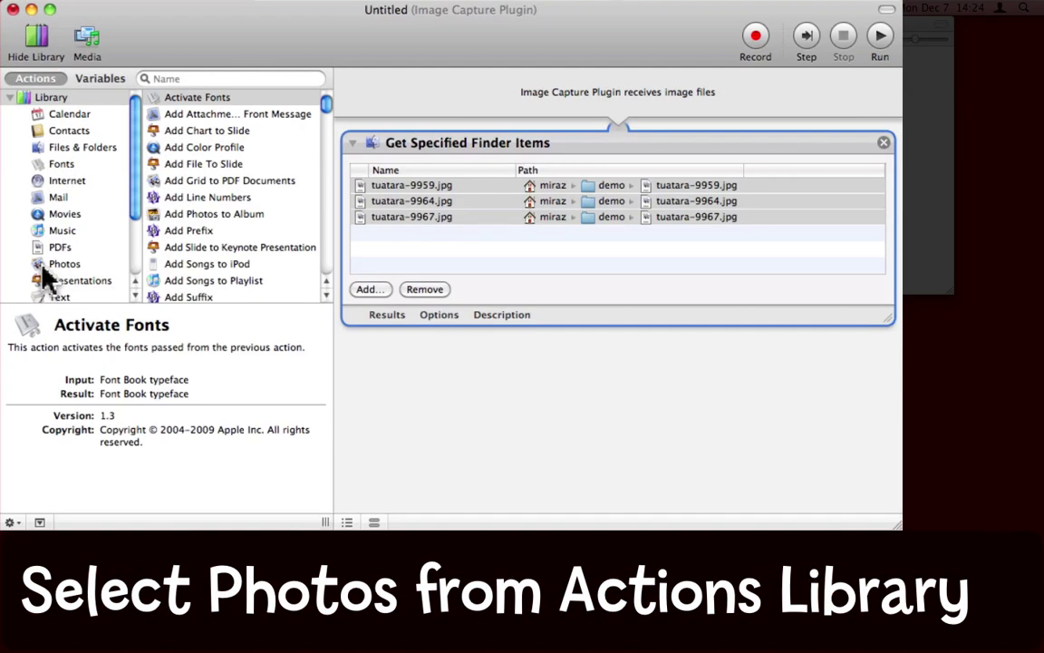
# Step: Add the Photos action Apply Quartz Composition Filter to Image Files after the specified files, including a Copy Finder Items action to preserve the originals
pyautogui.click(43, 267)
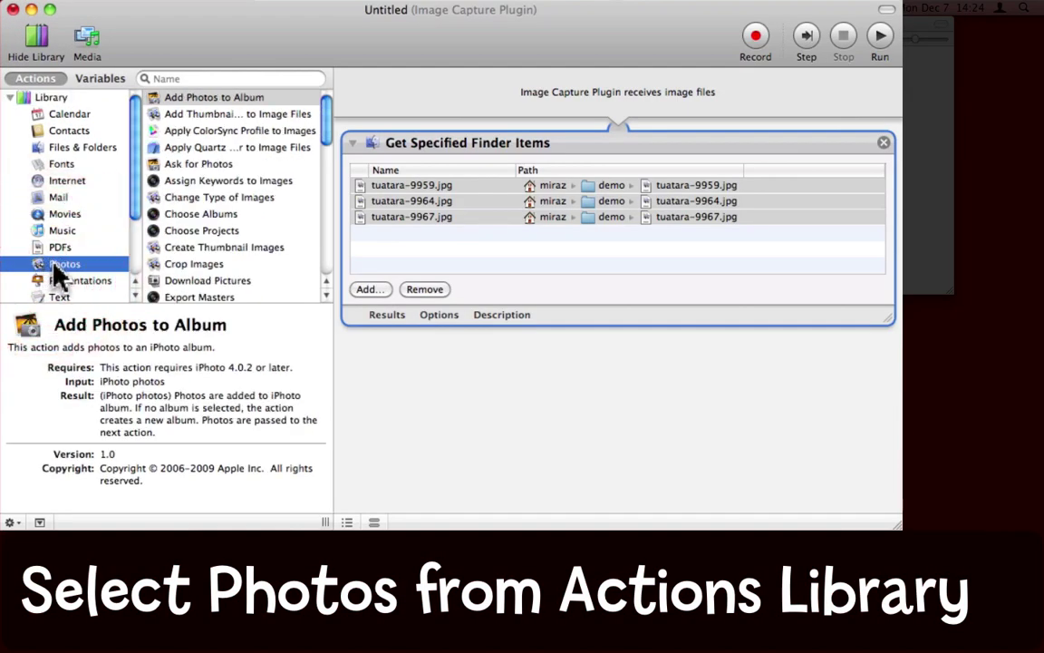
pyautogui.click(282, 150)
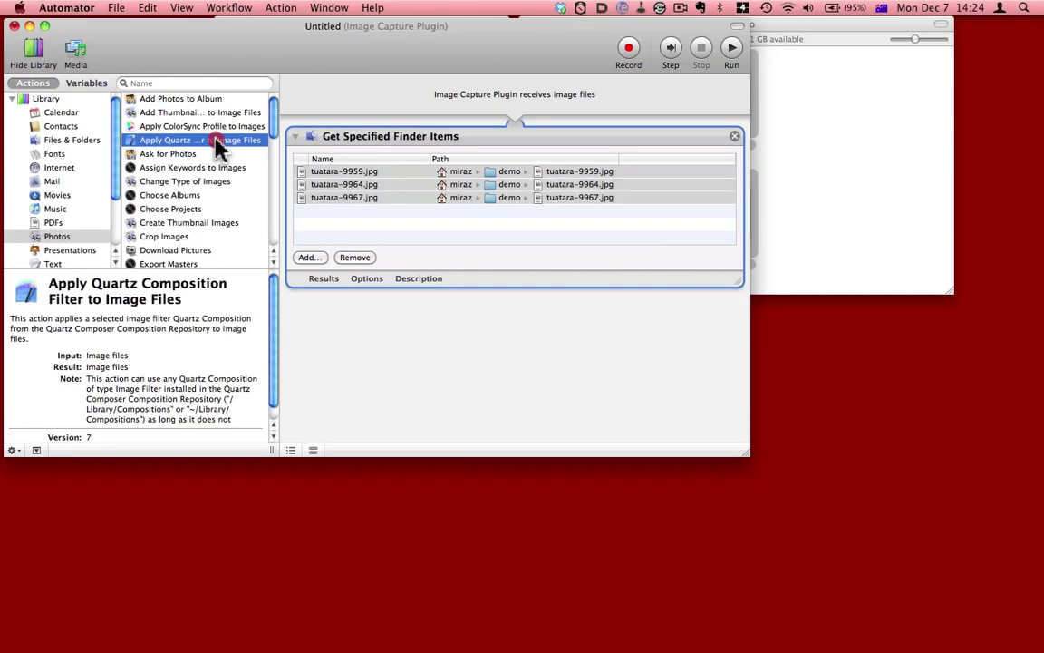
pyautogui.moveTo(218, 147); pyautogui.dragTo(401, 331)
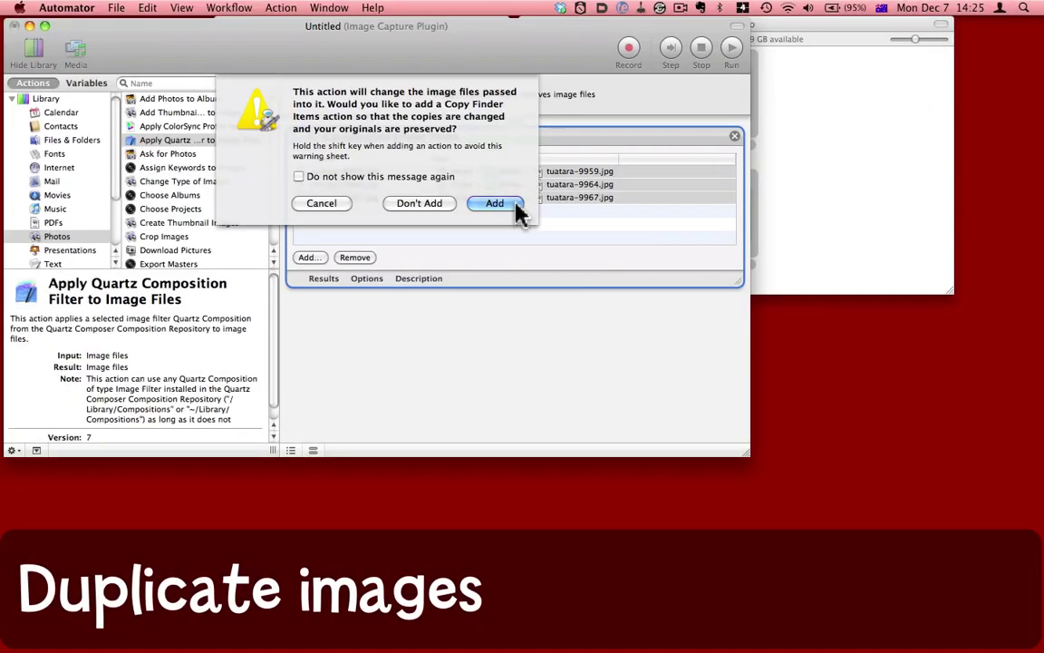
pyautogui.click(495, 203)
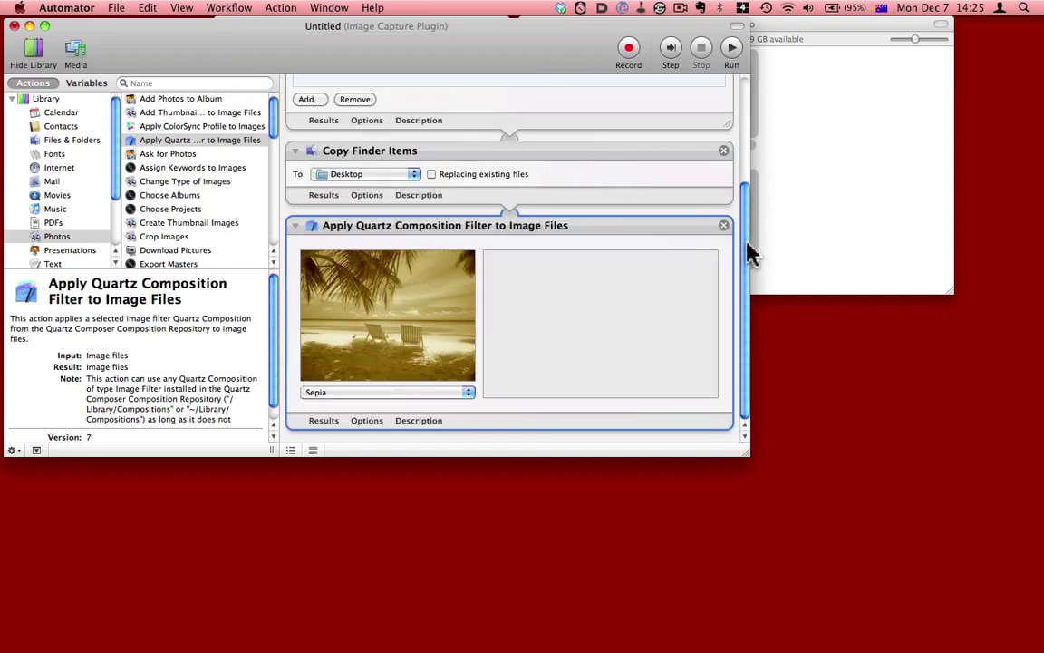
# Step: Set the destination of the Copy Finder Items action to the demo folder
pyautogui.moveTo(747, 255); pyautogui.dragTo(738, 159)
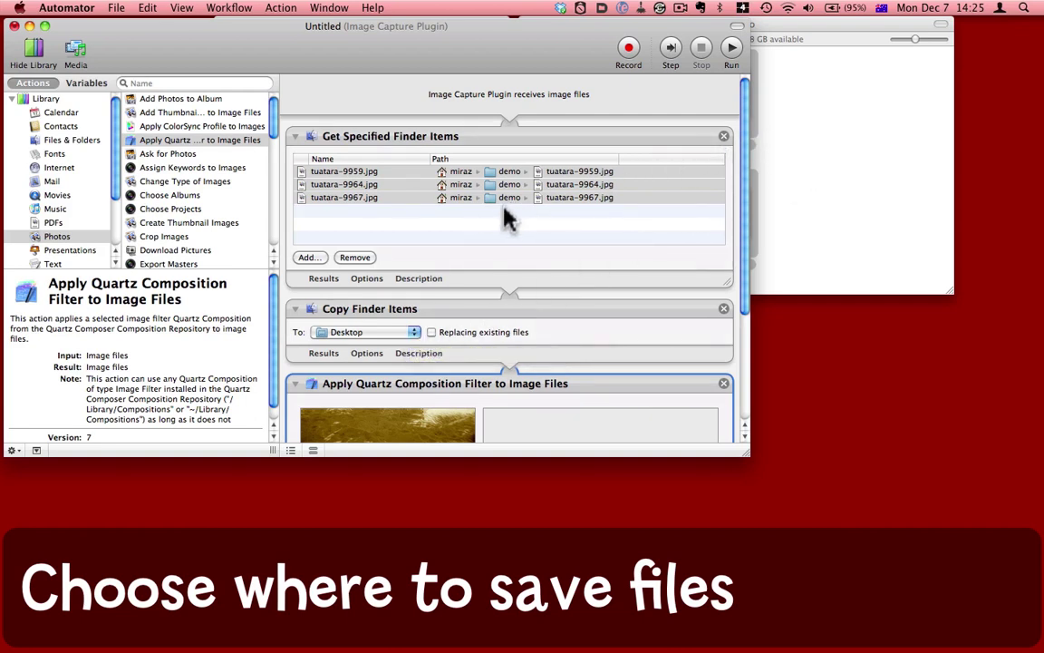
pyautogui.click(413, 334)
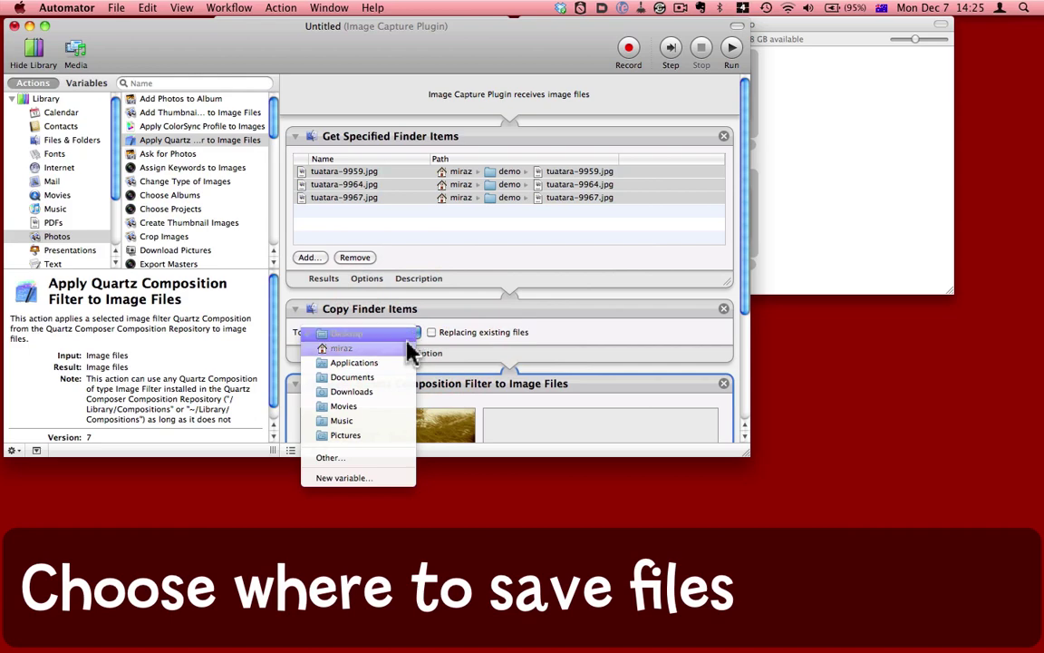
pyautogui.click(379, 460)
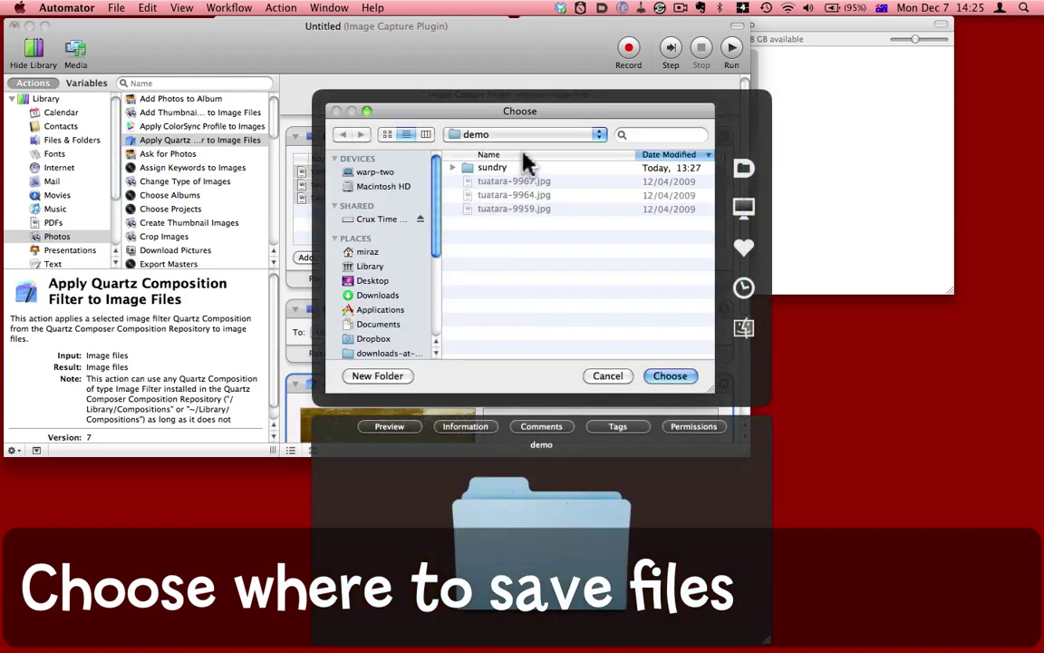
pyautogui.click(671, 376)
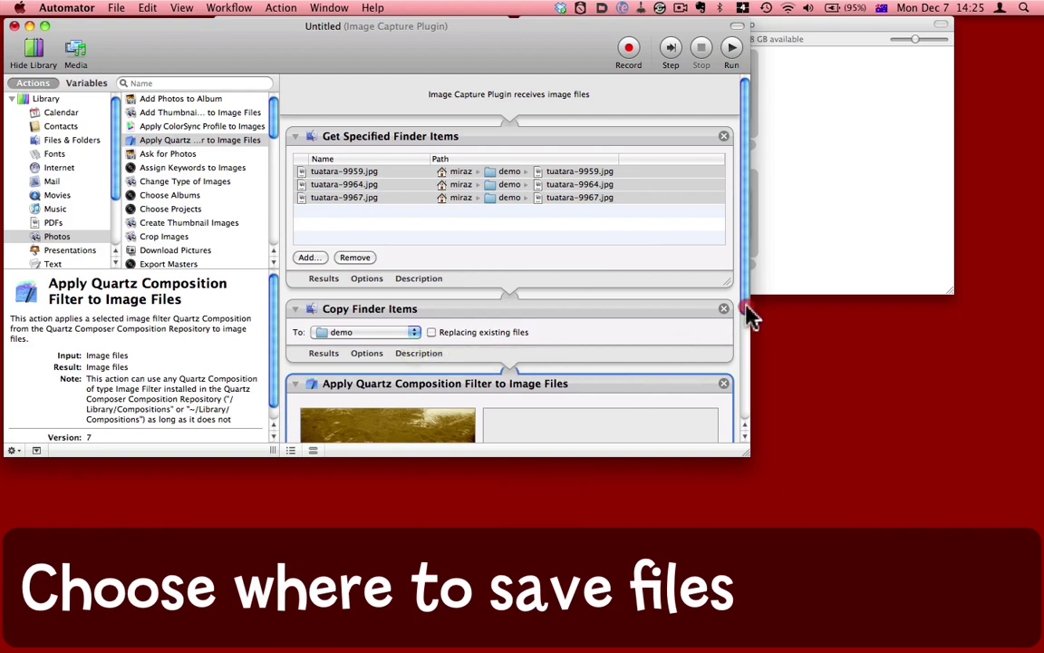
# Step: Set the Quartz composition filter to Exposure Adjust with an amount of about 0.5
pyautogui.moveTo(748, 318); pyautogui.dragTo(747, 413)
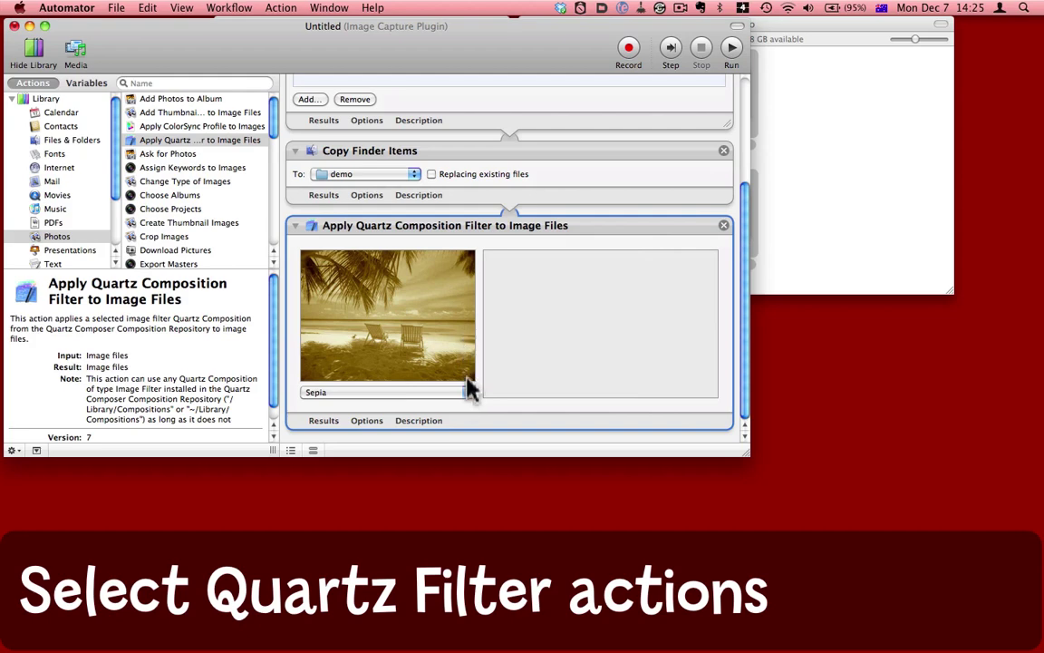
pyautogui.click(467, 395)
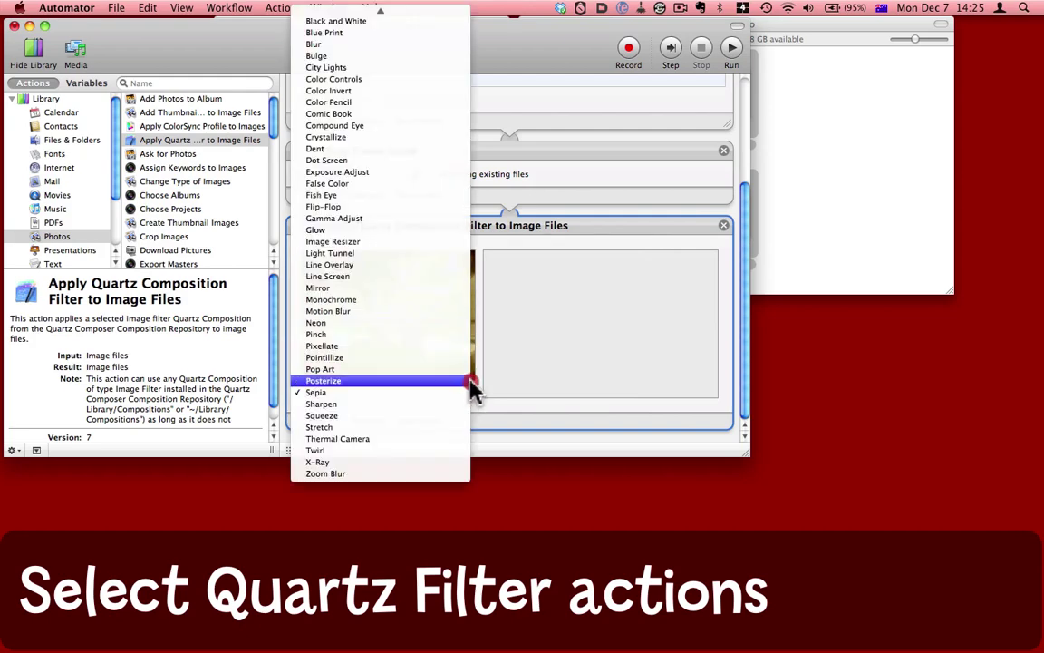
pyautogui.click(447, 174)
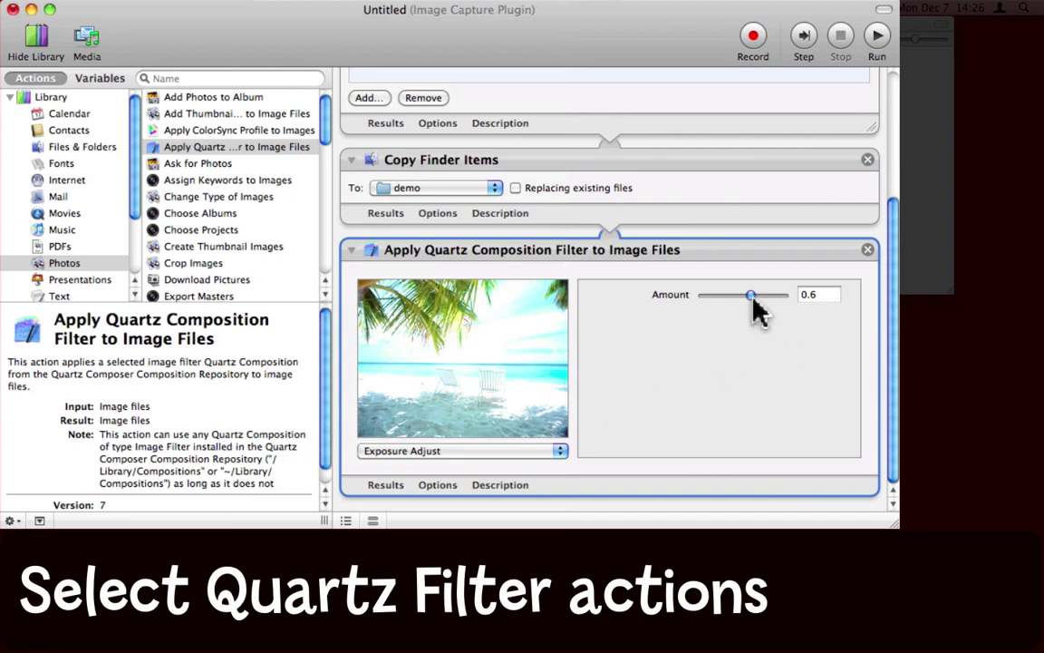
pyautogui.moveTo(751, 297); pyautogui.dragTo(738, 302)
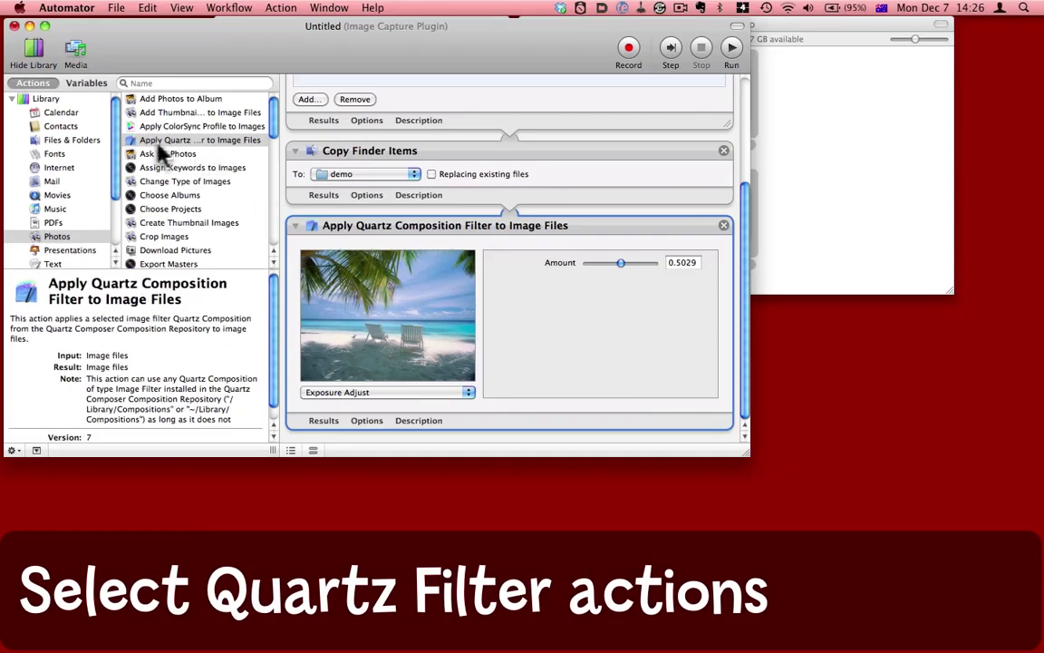
# Step: Add a second Apply Quartz Composition Filter to Image Files action at the workflow's end, without another Copy Finder Items action
pyautogui.moveTo(132, 148); pyautogui.dragTo(321, 444)
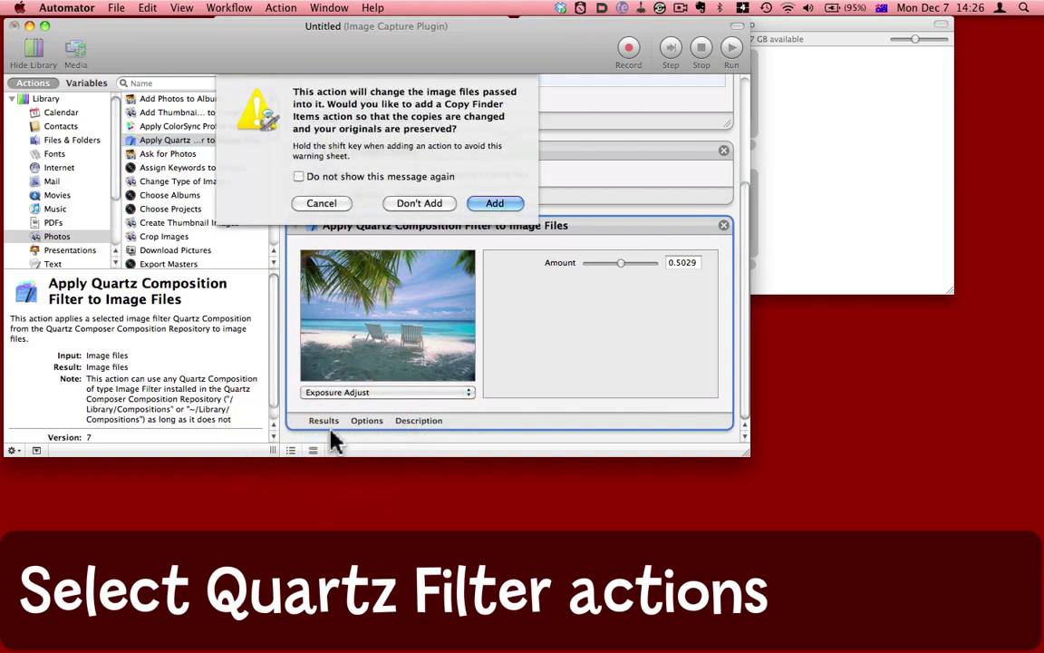
pyautogui.click(445, 205)
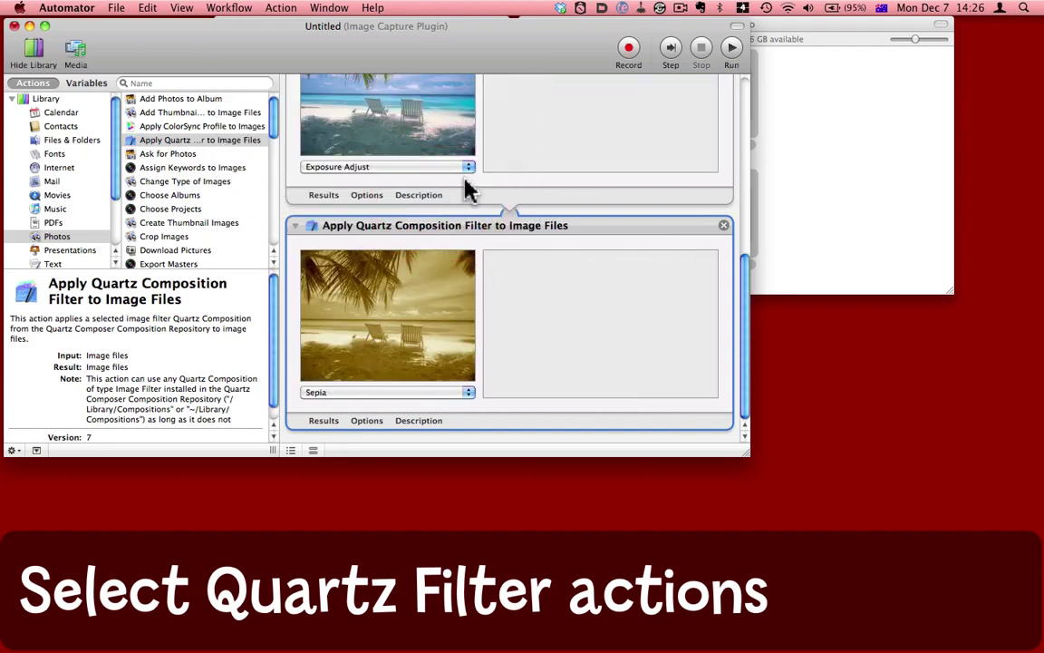
pyautogui.click(743, 315)
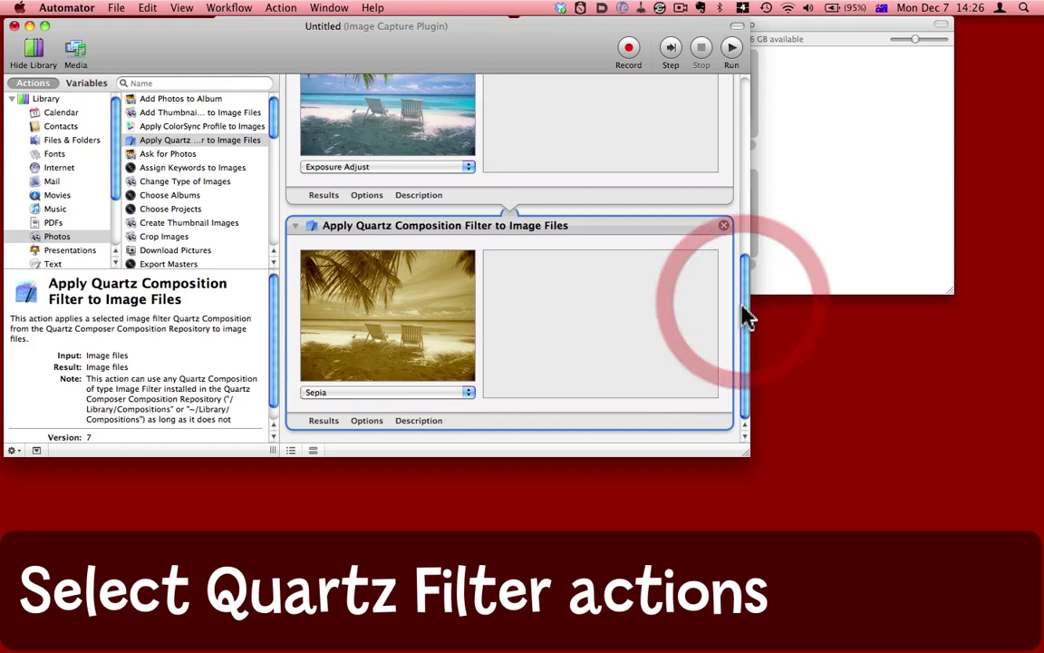
# Step: Set the second Quartz filter to Image Resizer with its mode on Fill And Crop
pyautogui.click(460, 394)
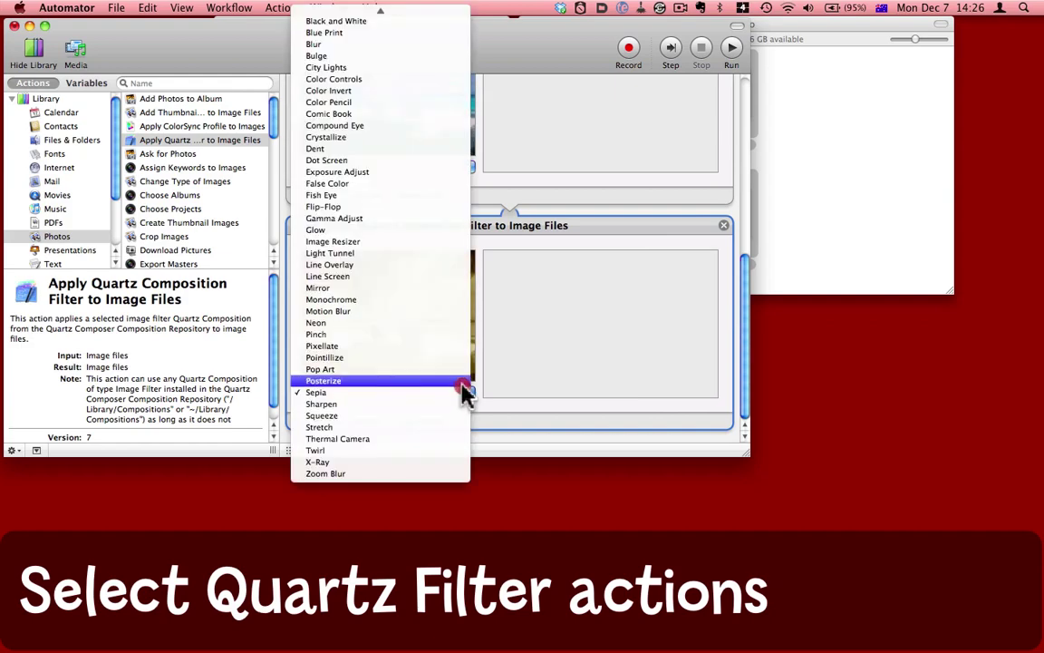
pyautogui.click(451, 250)
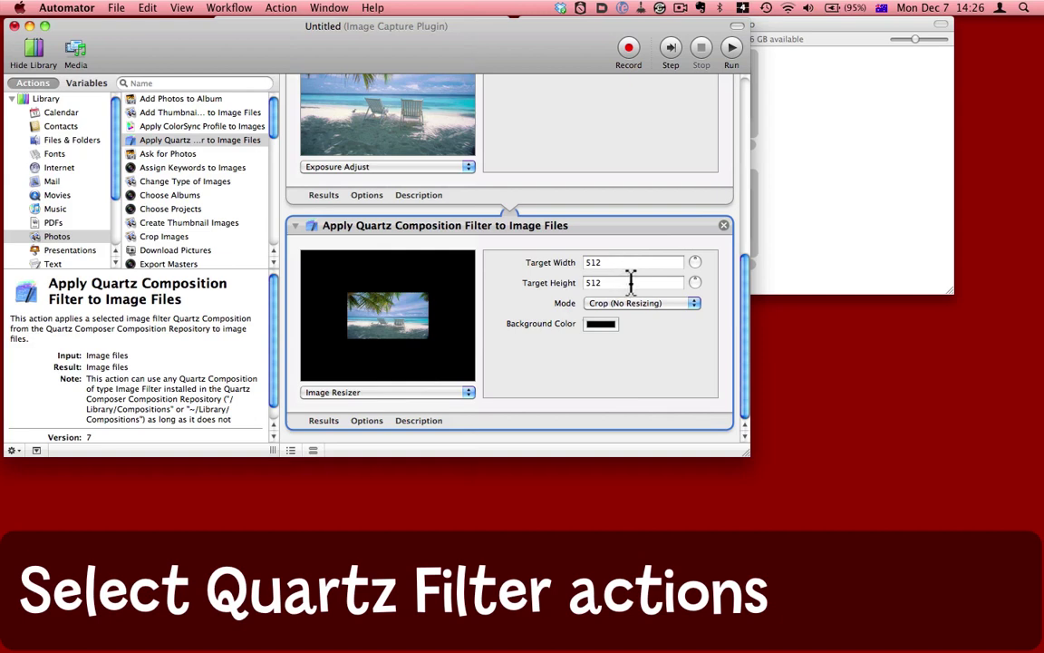
pyautogui.click(676, 311)
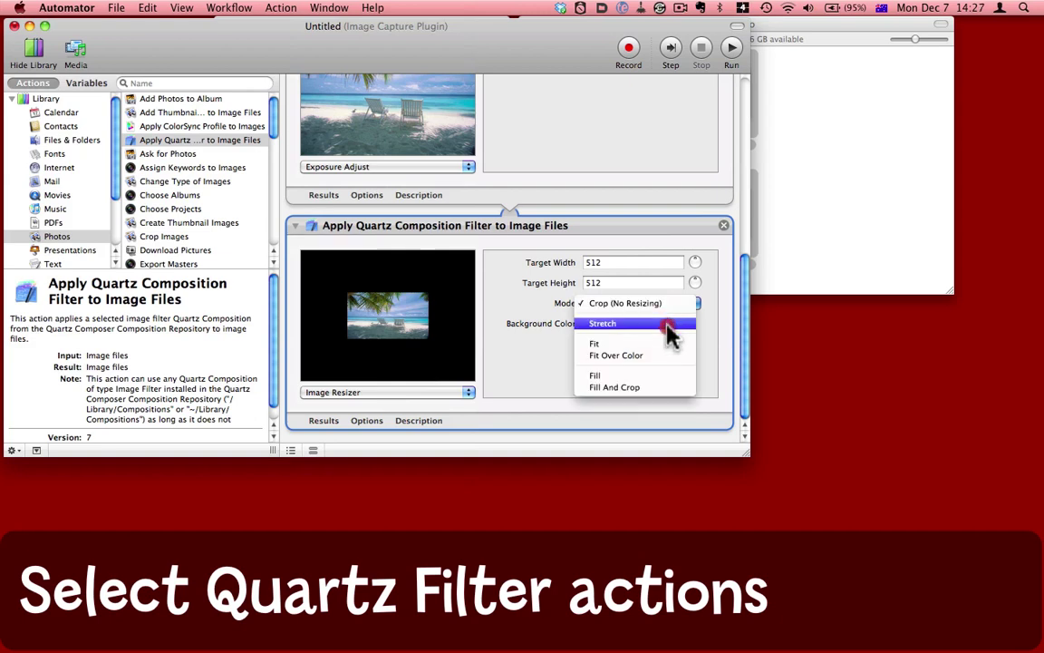
pyautogui.click(664, 387)
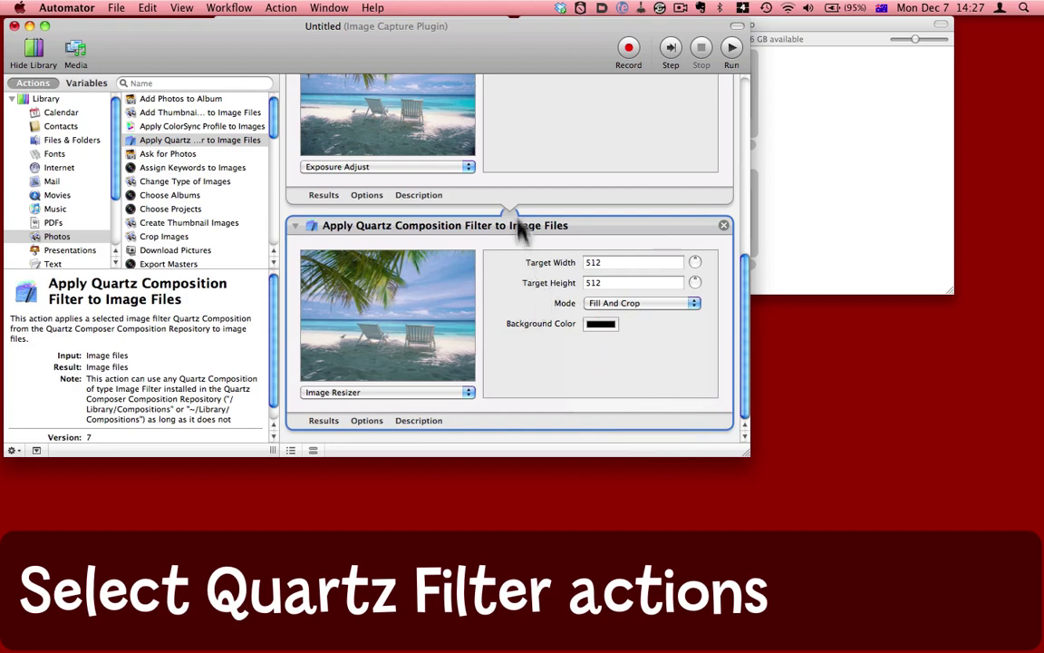
# Step: Run the workflow inside Automator, accepting the notice about Image Capture plugin input
pyautogui.click(244, 9)
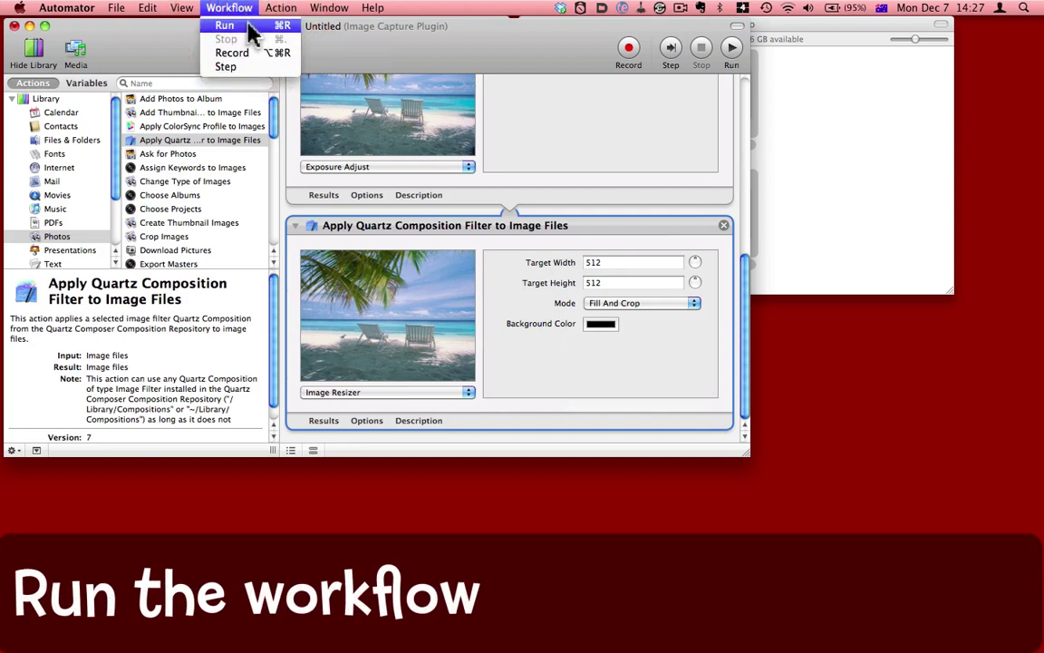
pyautogui.click(247, 25)
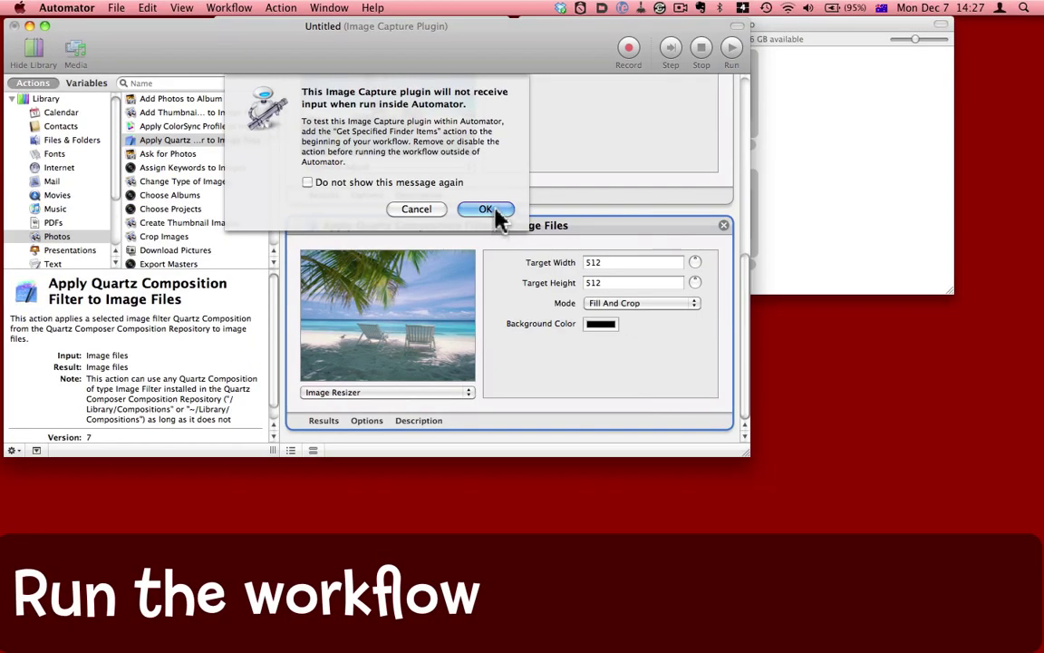
pyautogui.click(698, 276)
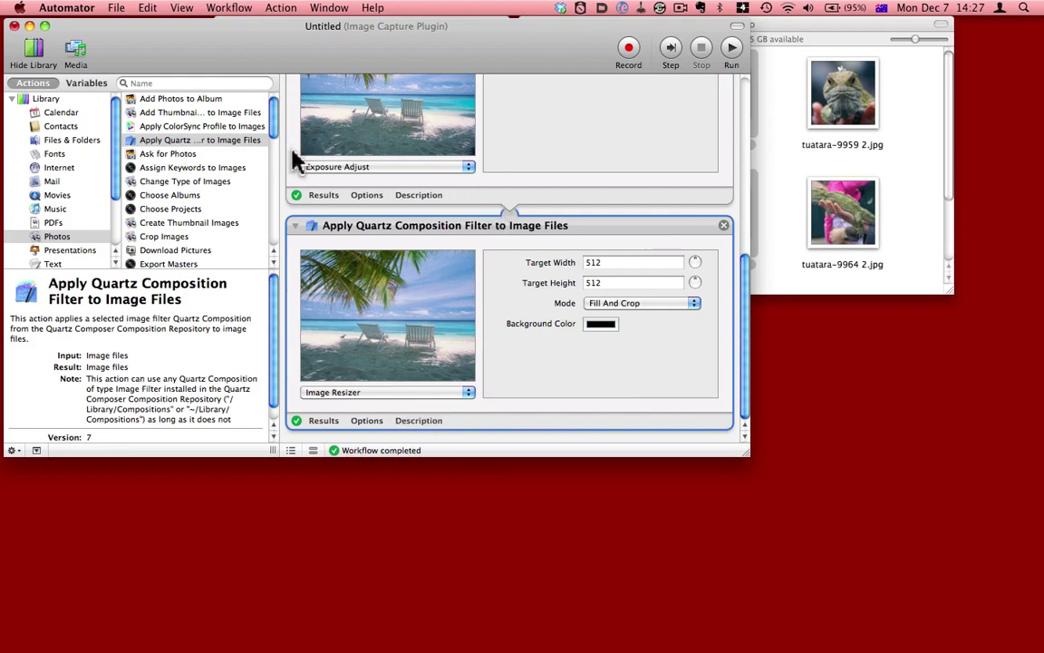
# Step: Switch to the Finder's demo folder and examine the edited image copies beside the originals
pyautogui.click(813, 25)
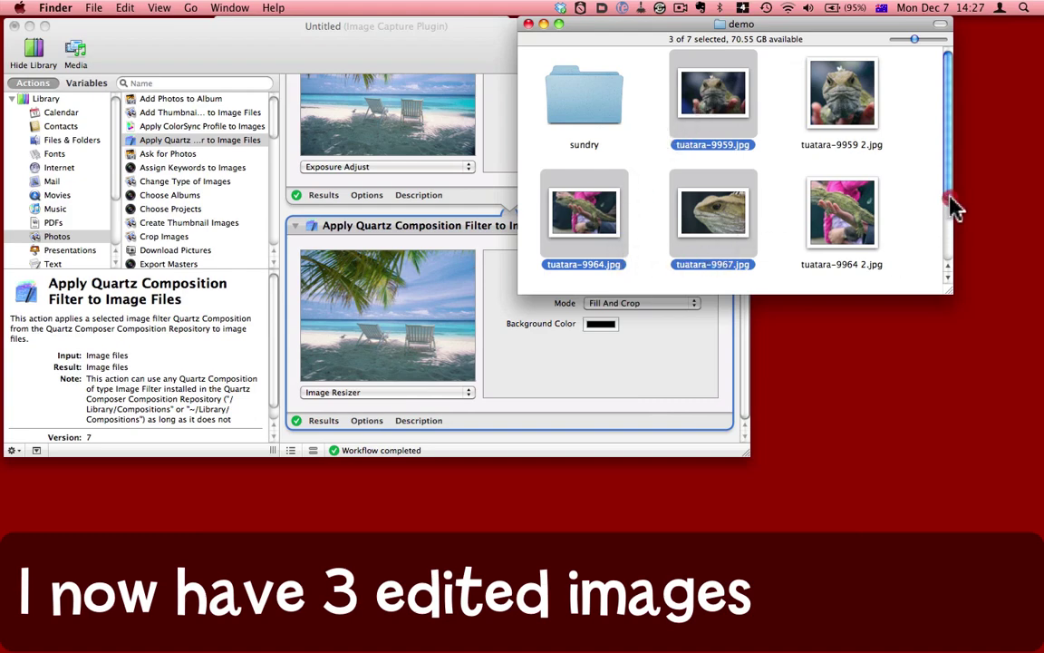
pyautogui.moveTo(954, 207)
pyautogui.mouseDown()
pyautogui.moveTo(950, 263)
pyautogui.moveTo(947, 192)
pyautogui.mouseUp()
pyautogui.click(783, 100)
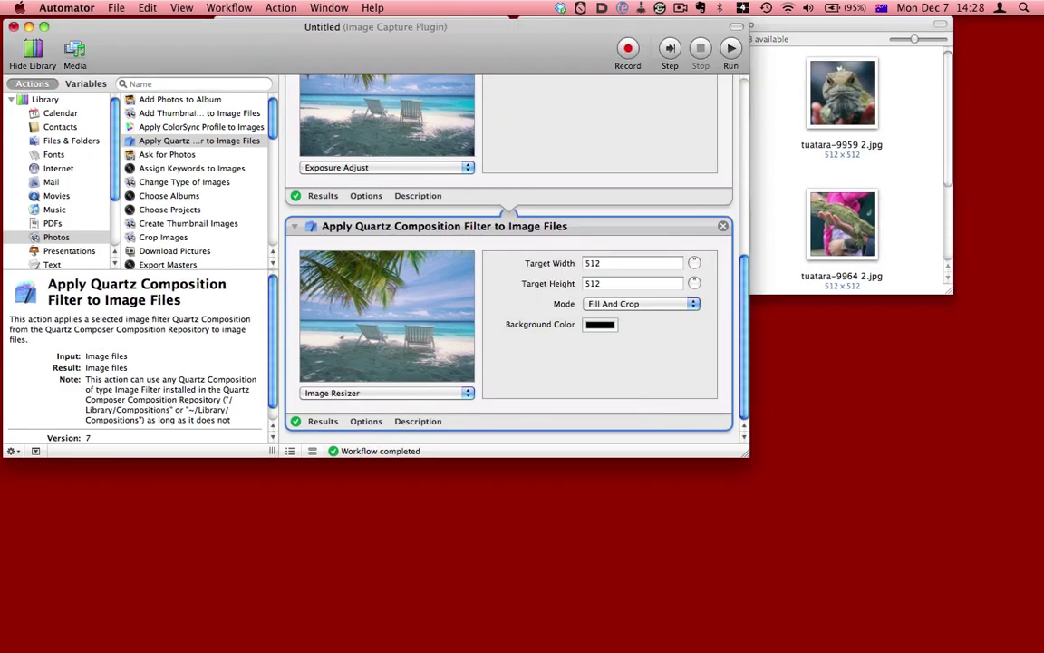